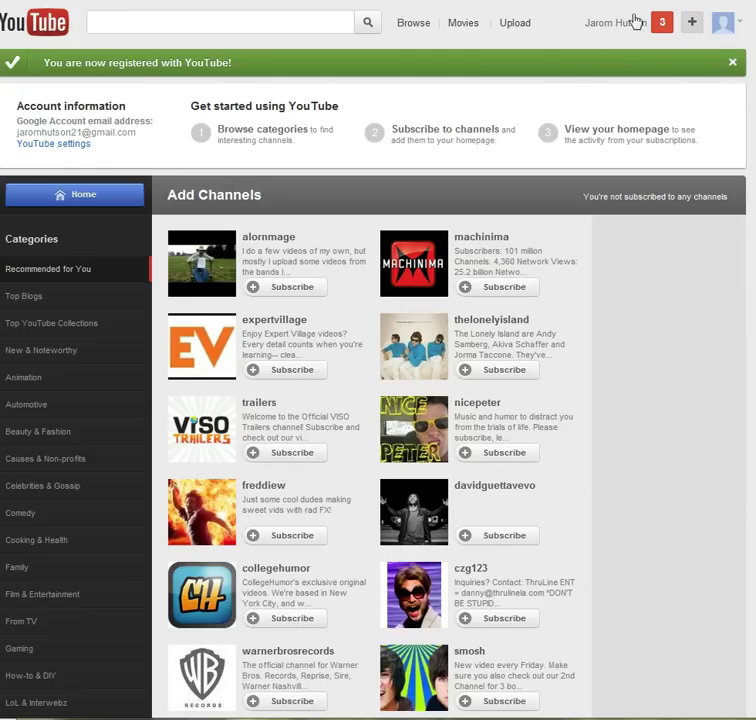
Start creating a new channel from the YouTube account settings
left_click(742, 26)
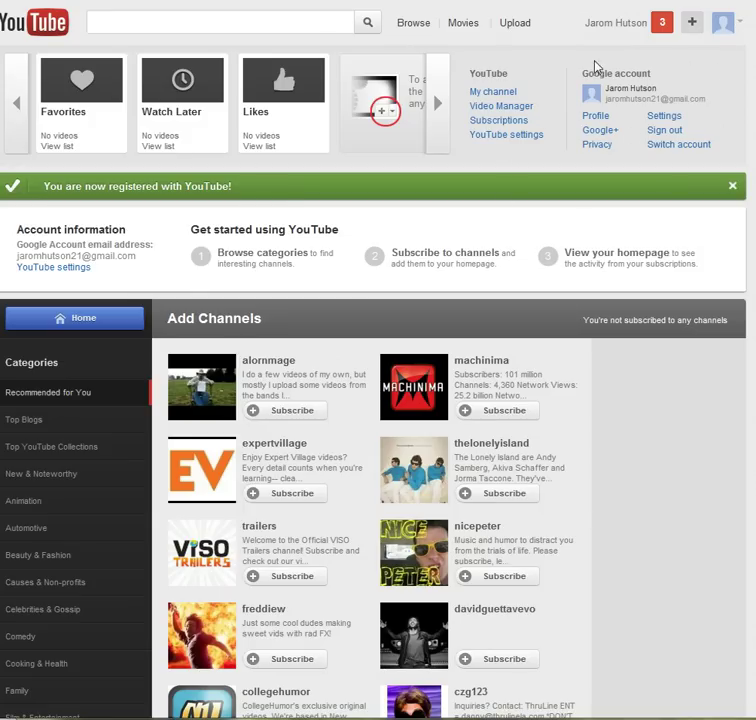
left_click(528, 140)
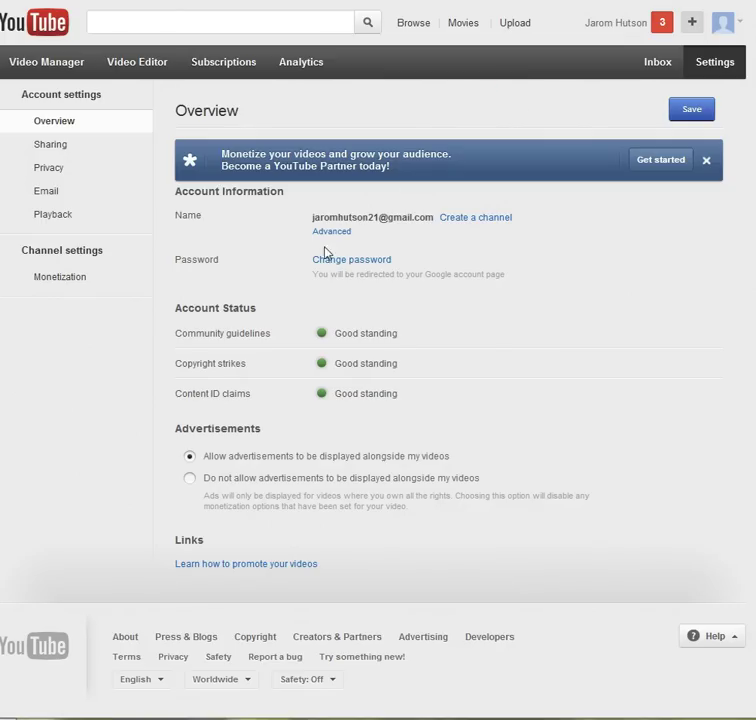
left_click(452, 222)
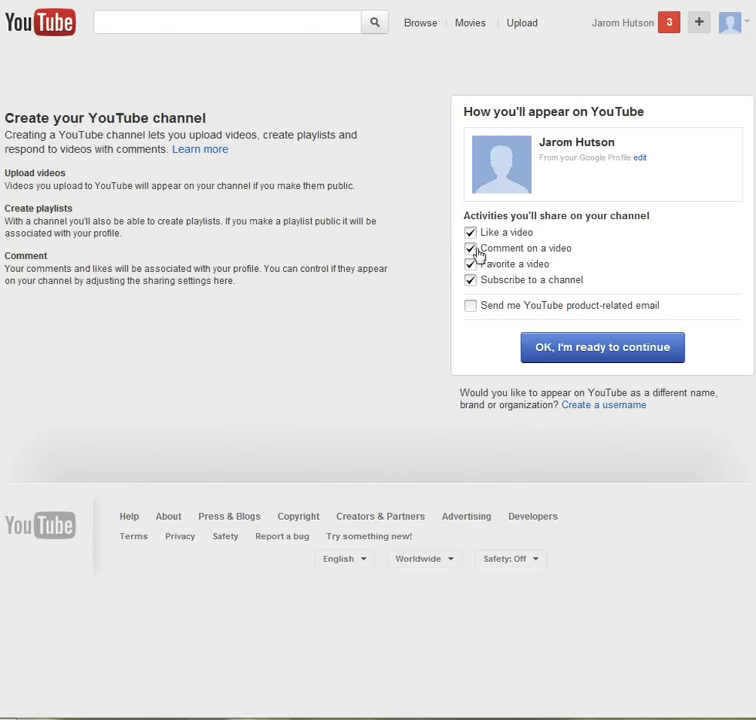
Set the channel to share only subscriptions activity and confirm its creation
left_click(470, 249)
left_click(470, 234)
left_click(471, 248)
left_click(471, 264)
left_click(470, 249)
left_click(606, 347)
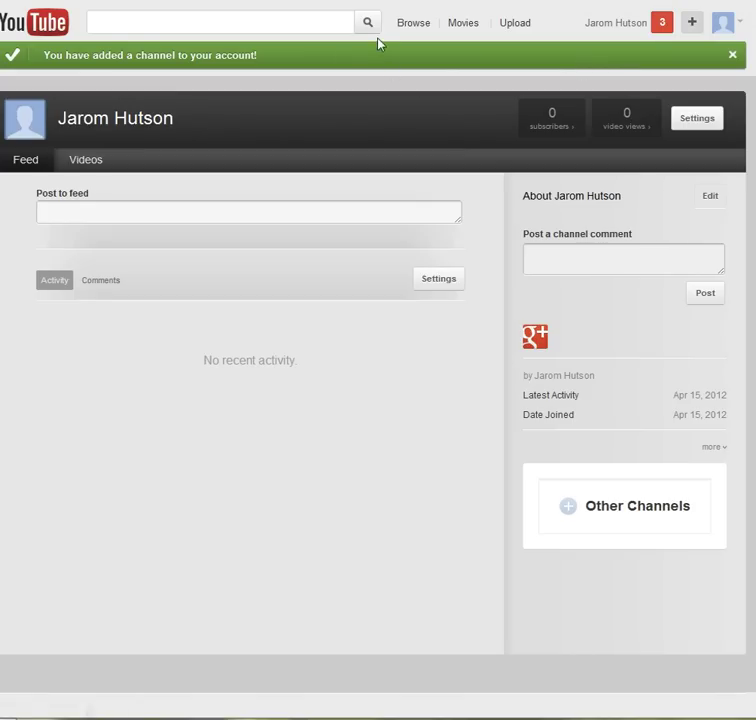
Open the Advanced page of the YouTube account settings for the new channel
left_click(735, 24)
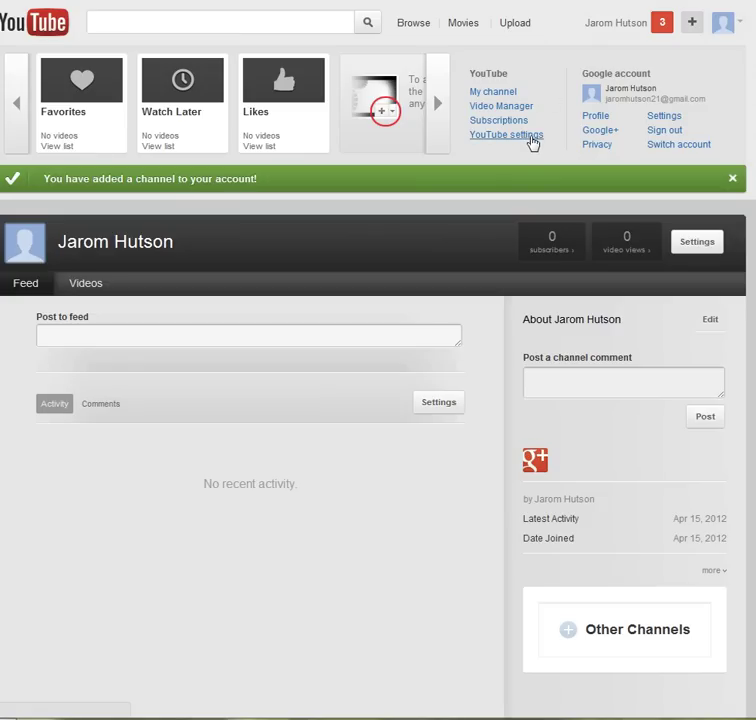
left_click(532, 143)
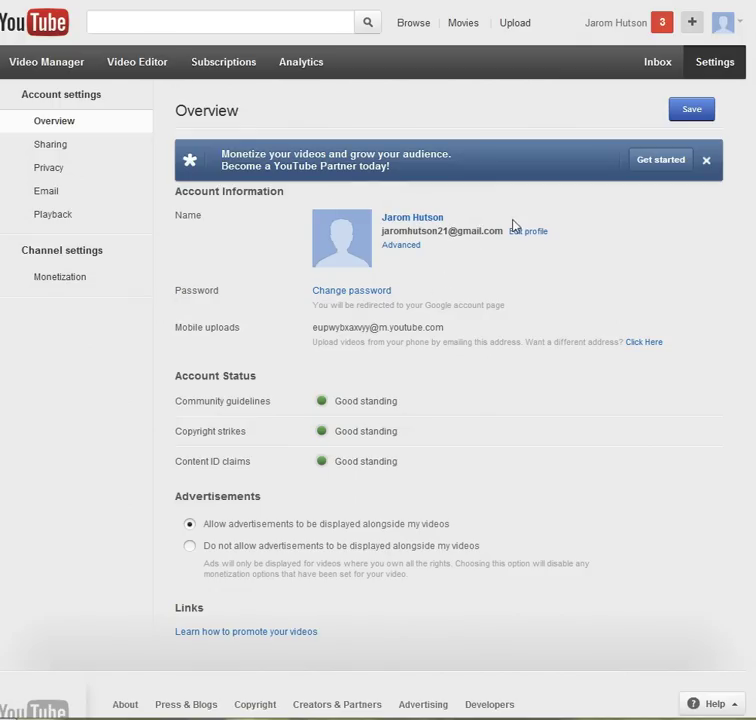
left_click(393, 248)
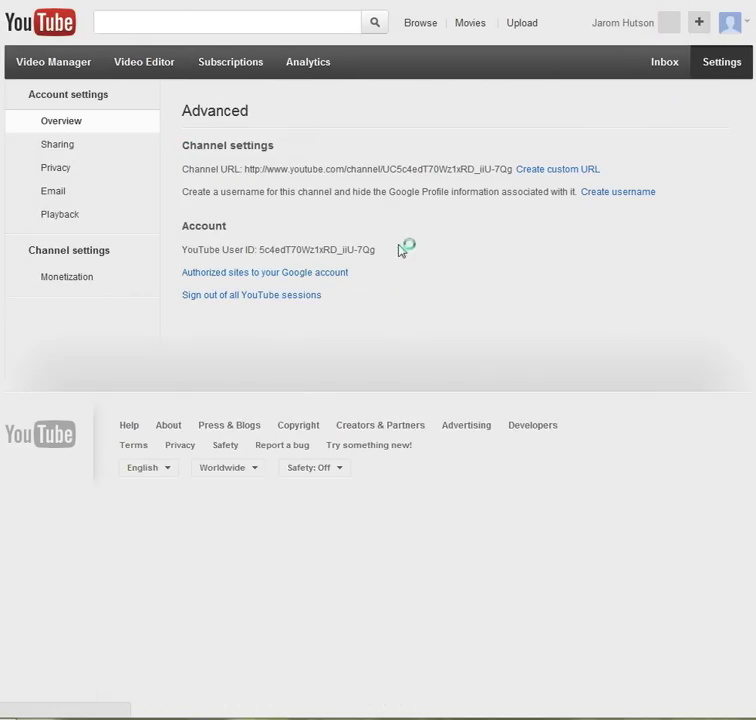
left_click(566, 170)
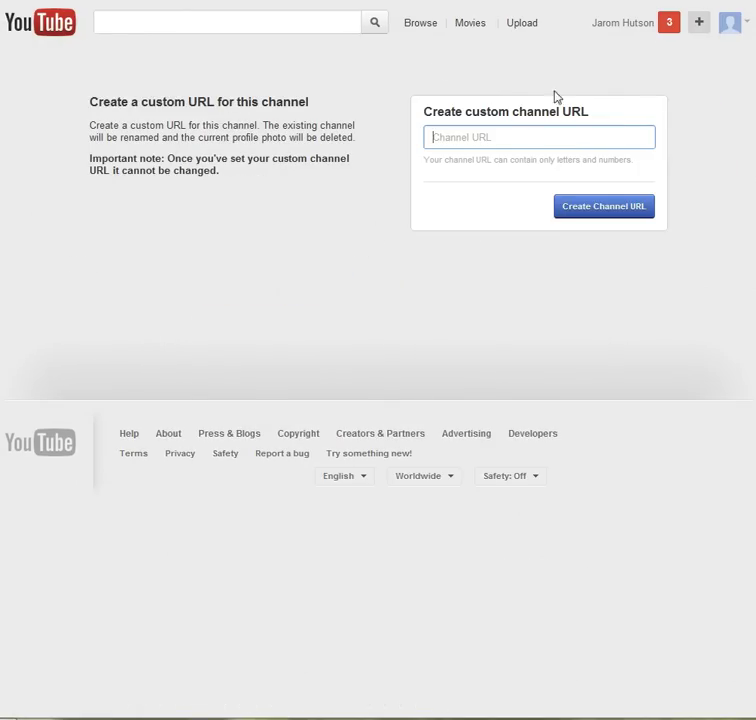
type("hfsf")
left_click(597, 205)
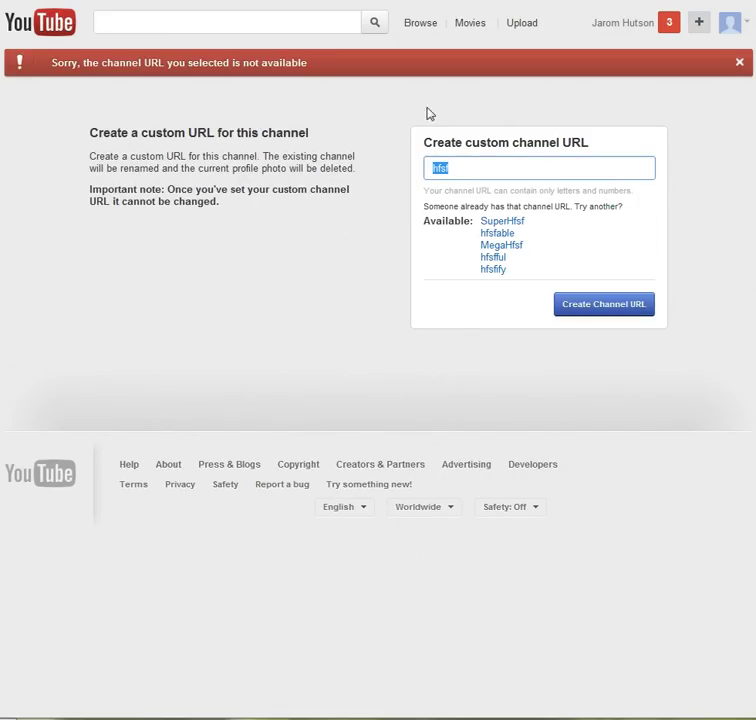
key("Return")
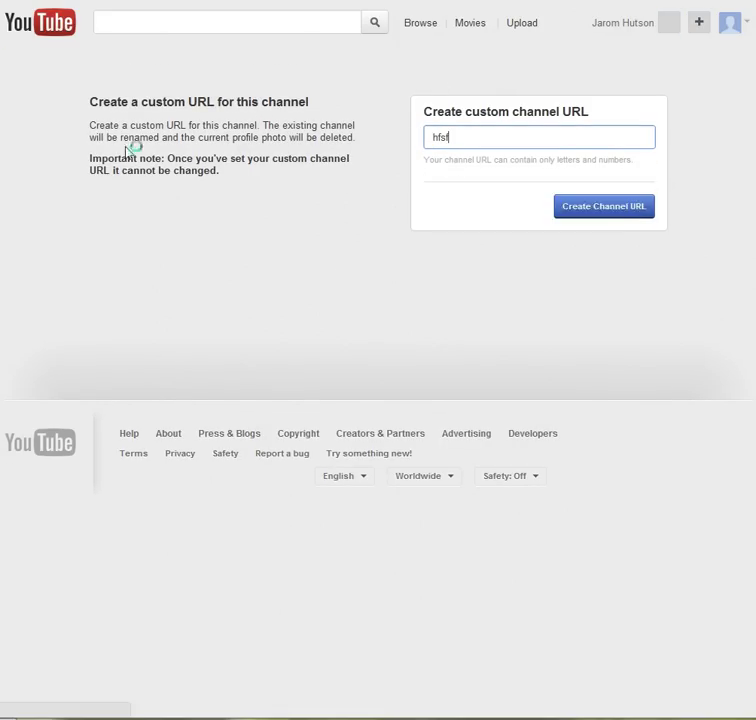
key("alt+Left")
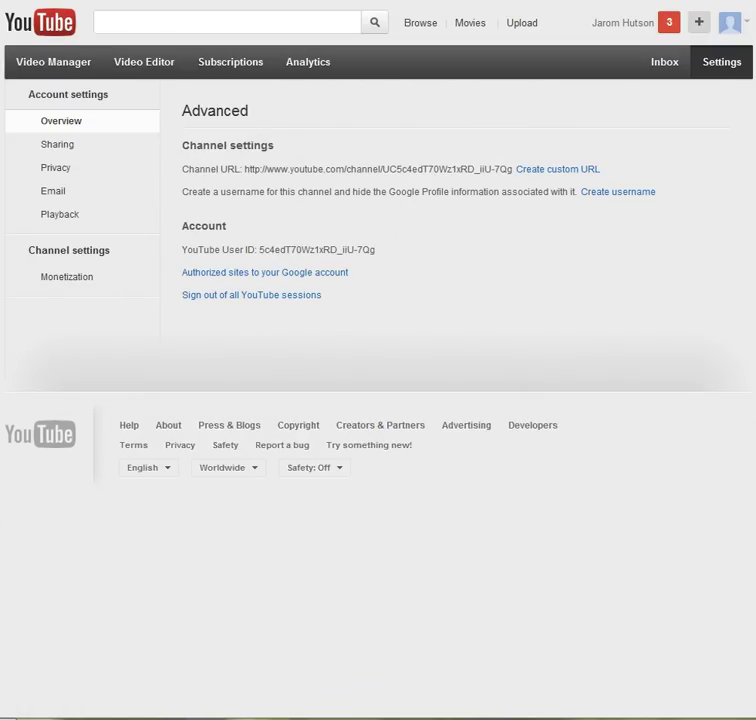
left_click(601, 203)
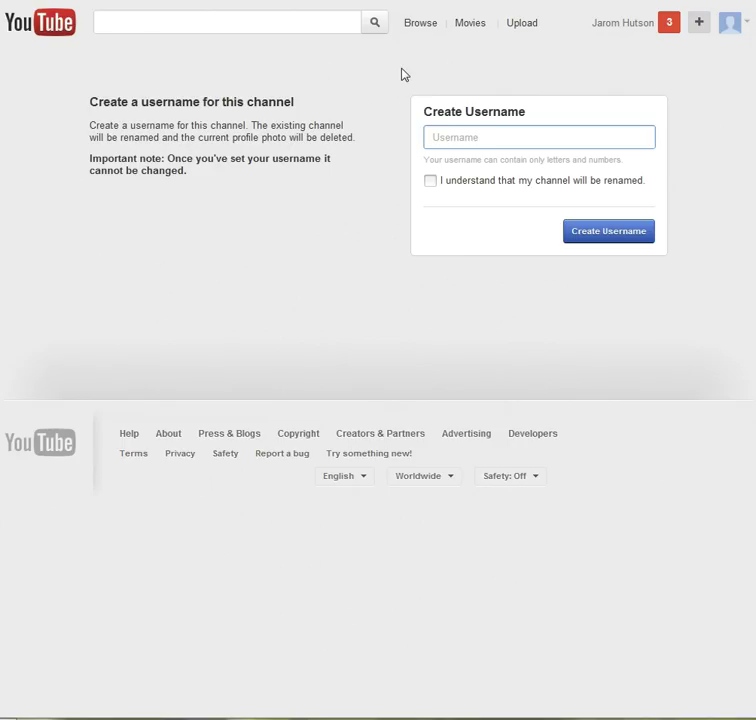
key("alt+Left")
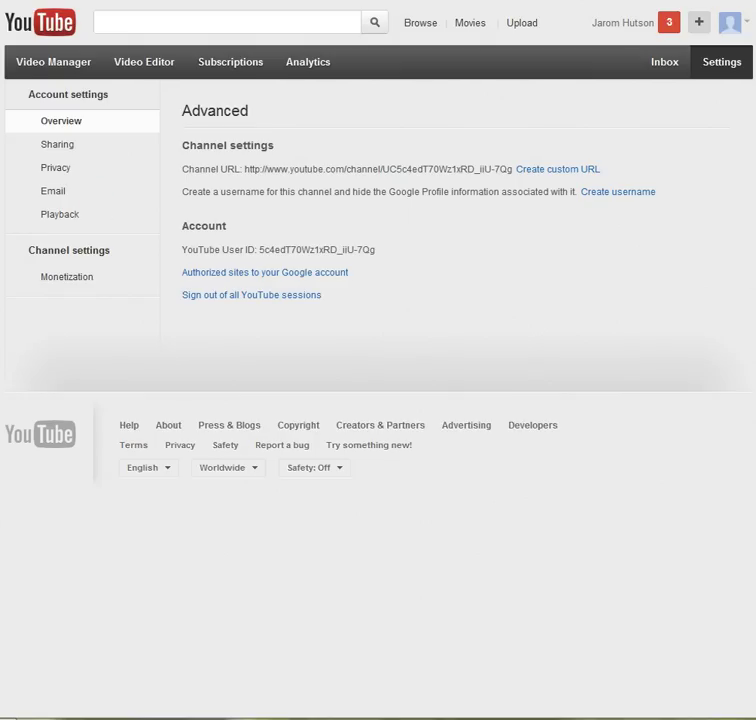
key("alt+Left")
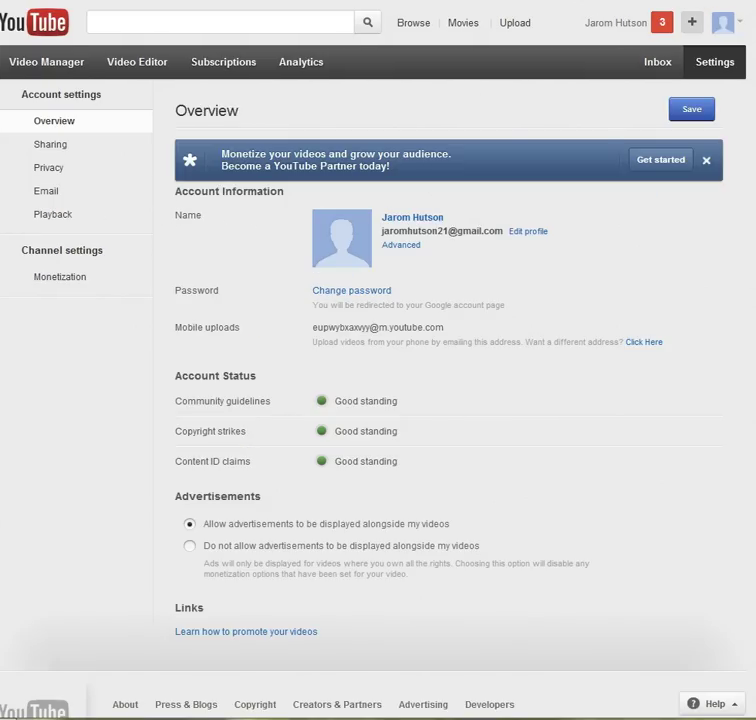
left_click(742, 26)
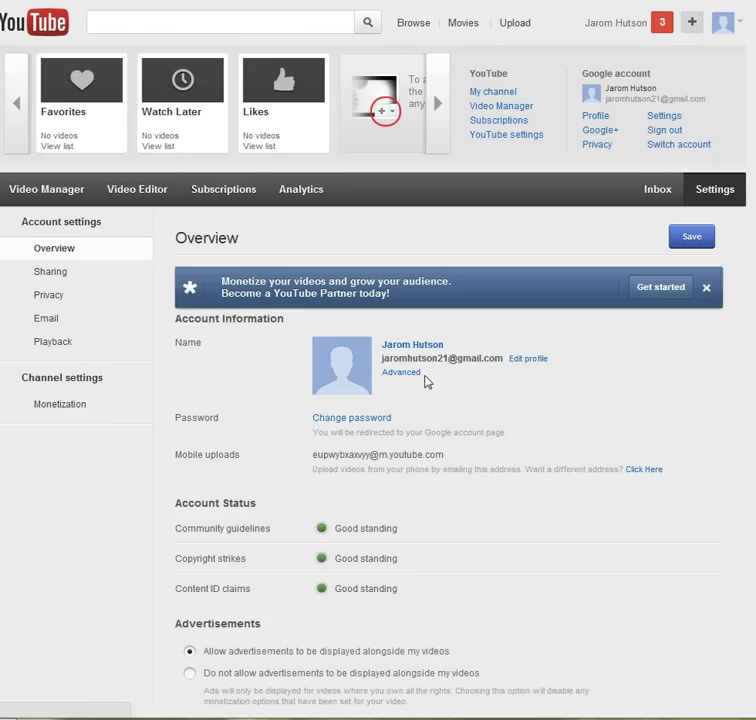
left_click(413, 382)
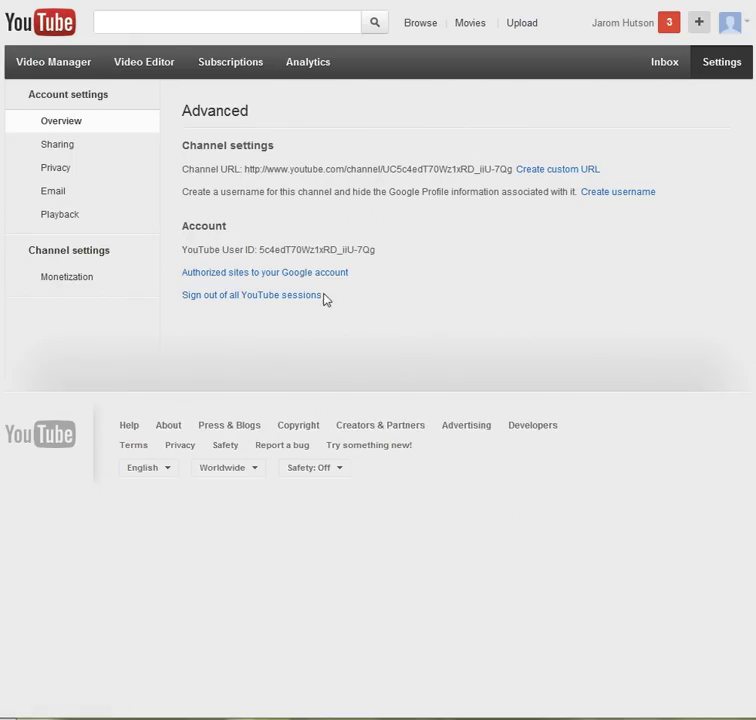
Enter a first username attempt and tick the channel-rename acknowledgement
left_click(626, 192)
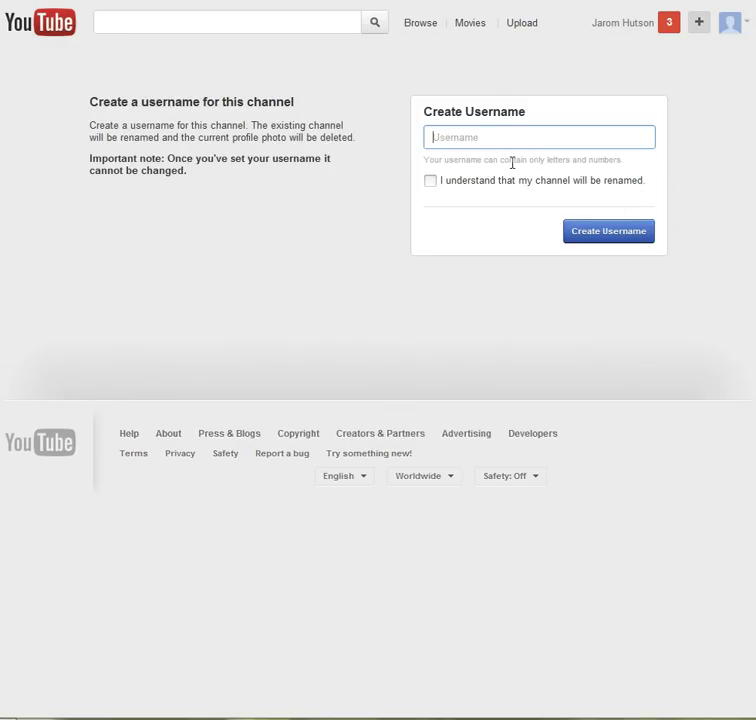
type("monstermonster12345")
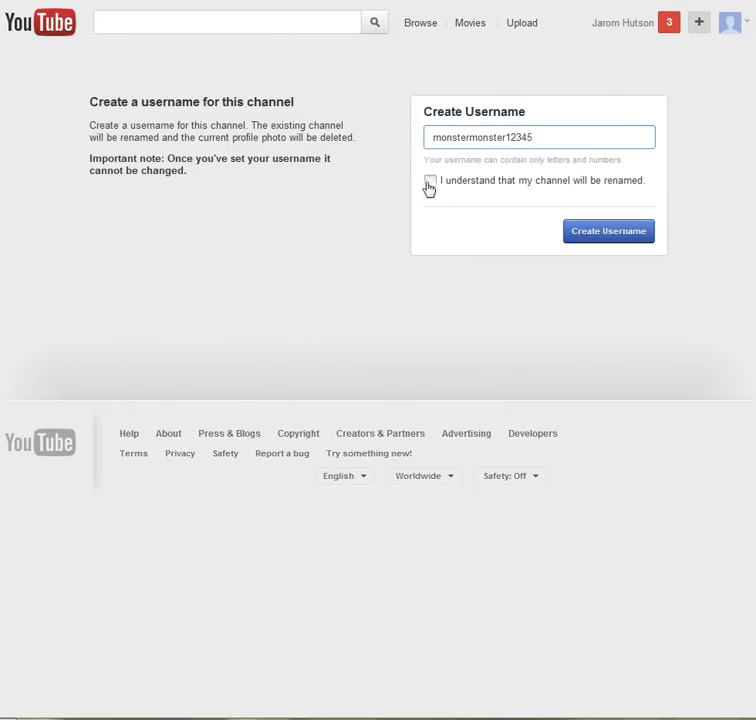
left_click(429, 179)
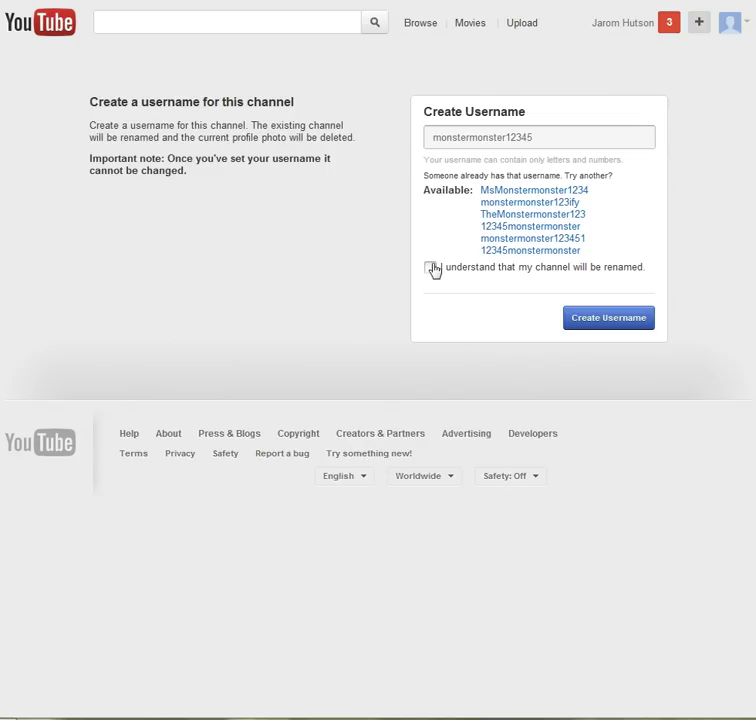
left_click(431, 267)
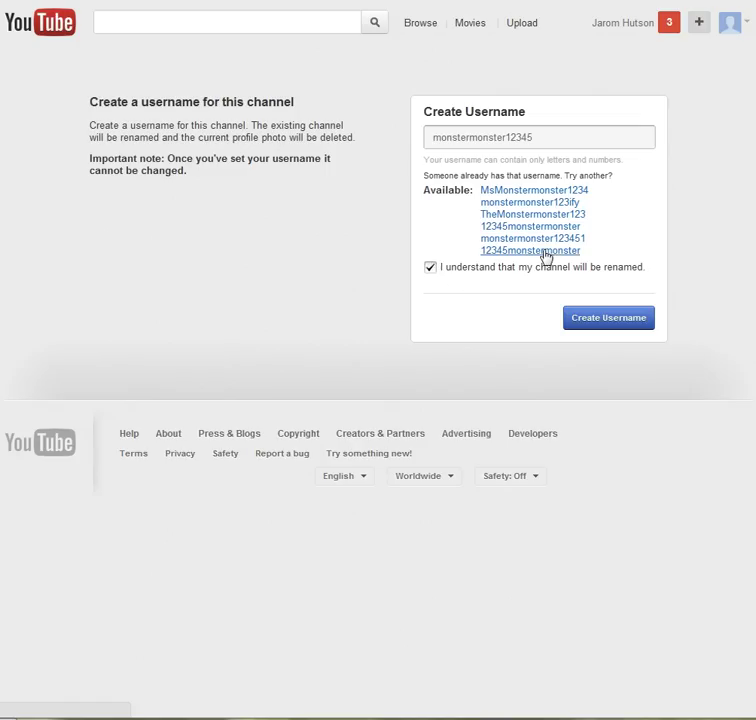
Try monmon12345, take the suggested MegaMonmon12345 and create that username
left_click(546, 140)
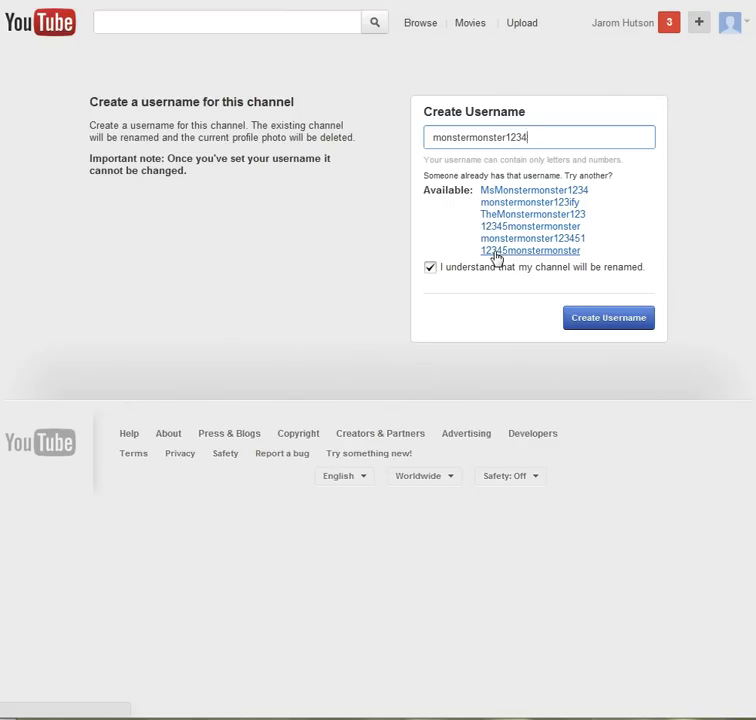
key("BackSpace")
key("BackSpace")
key("BackSpace")
key("BackSpace")
key("BackSpace")
key("BackSpace")
key("BackSpace")
key("BackSpace")
key("BackSpace")
key("BackSpace")
key("BackSpace")
key("BackSpace")
key("BackSpace")
key("BackSpace")
key("BackSpace")
key("BackSpace")
key("BackSpace")
key("BackSpace")
type("mo")
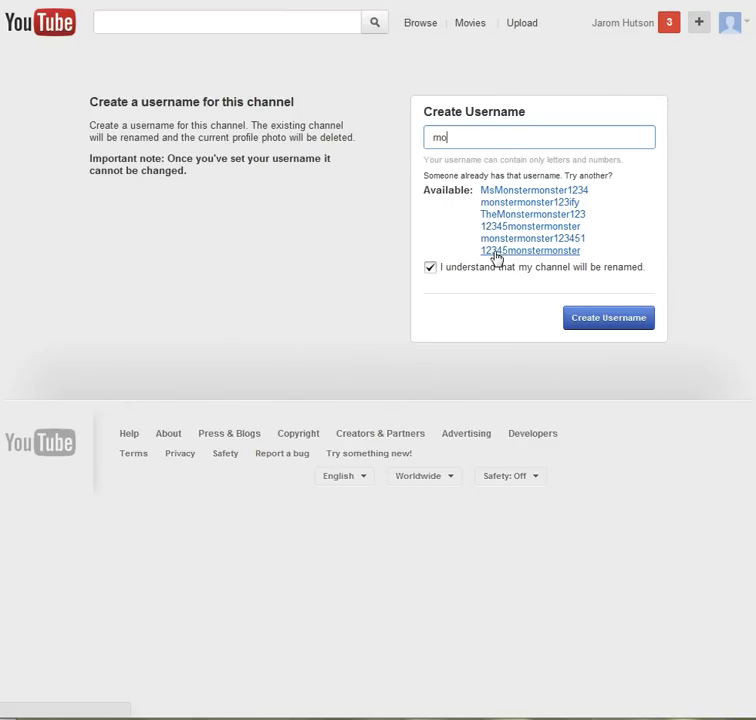
type("nmon12345")
left_click(731, 204)
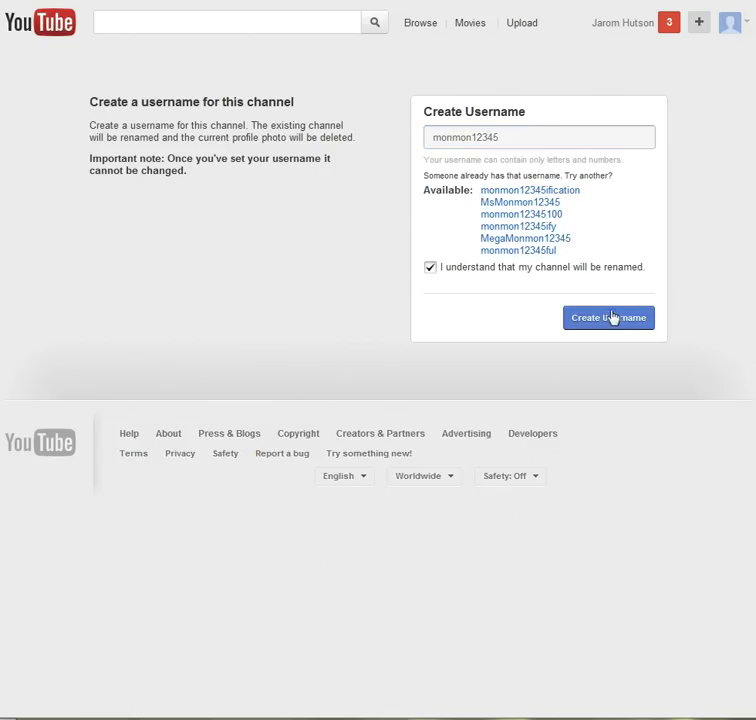
left_click(535, 240)
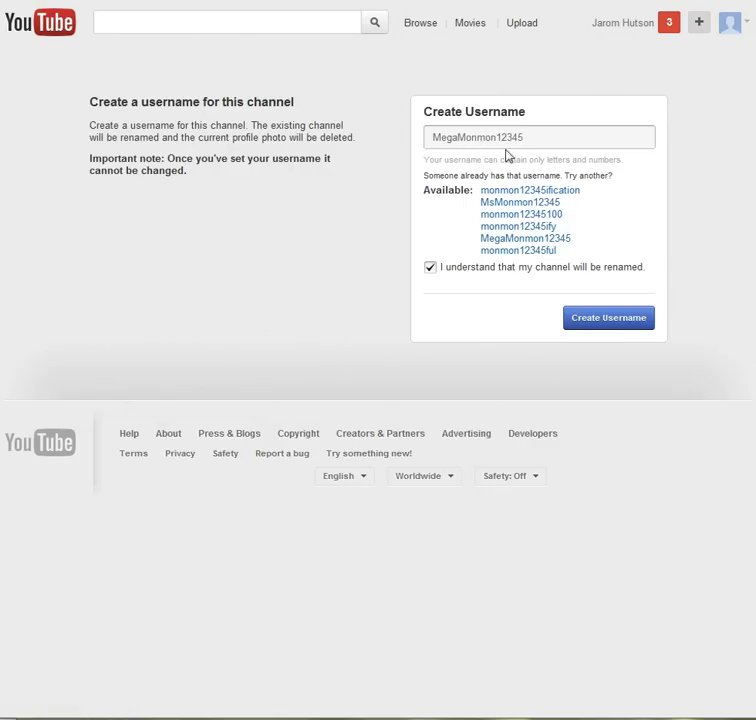
left_click(600, 316)
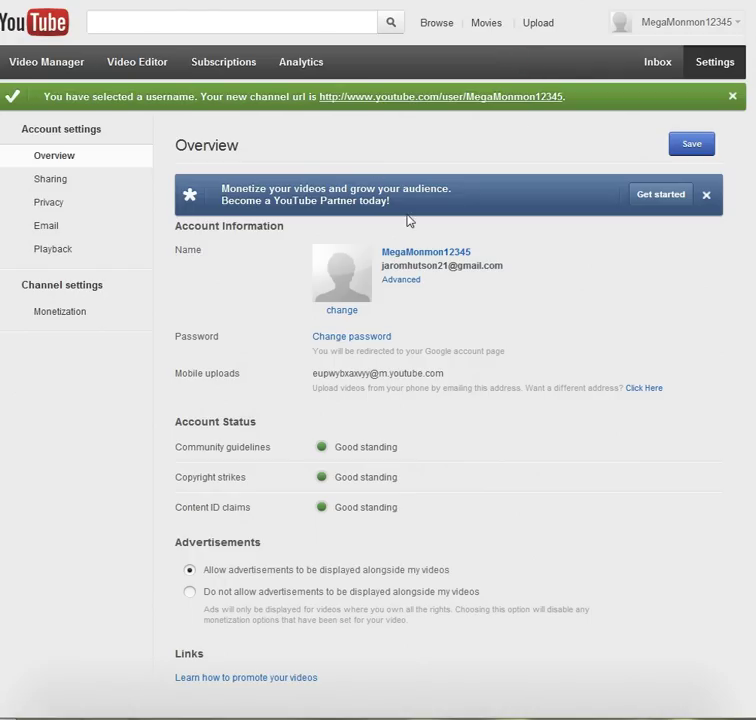
Check MegaMonmon12345 on My Channel, then reopen the Advanced account settings
left_click(720, 26)
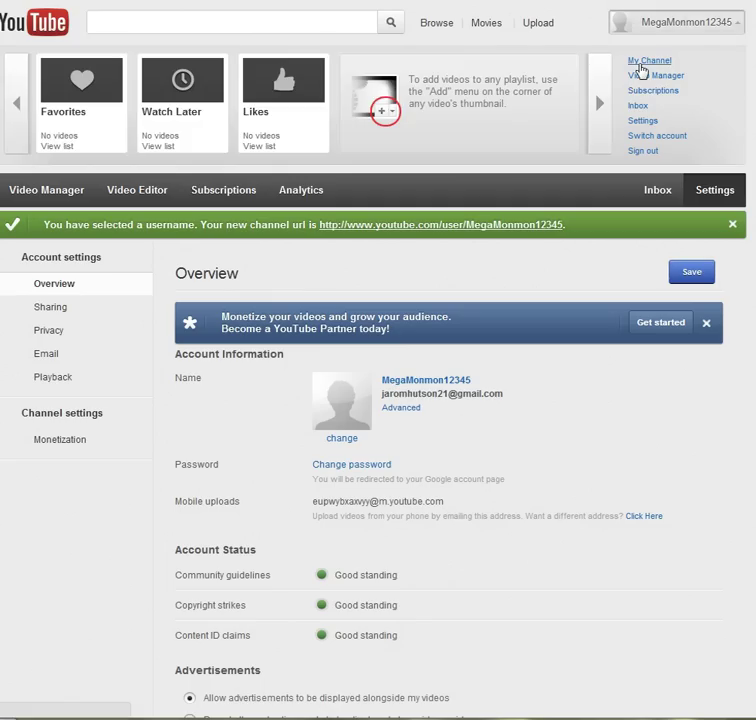
left_click(640, 66)
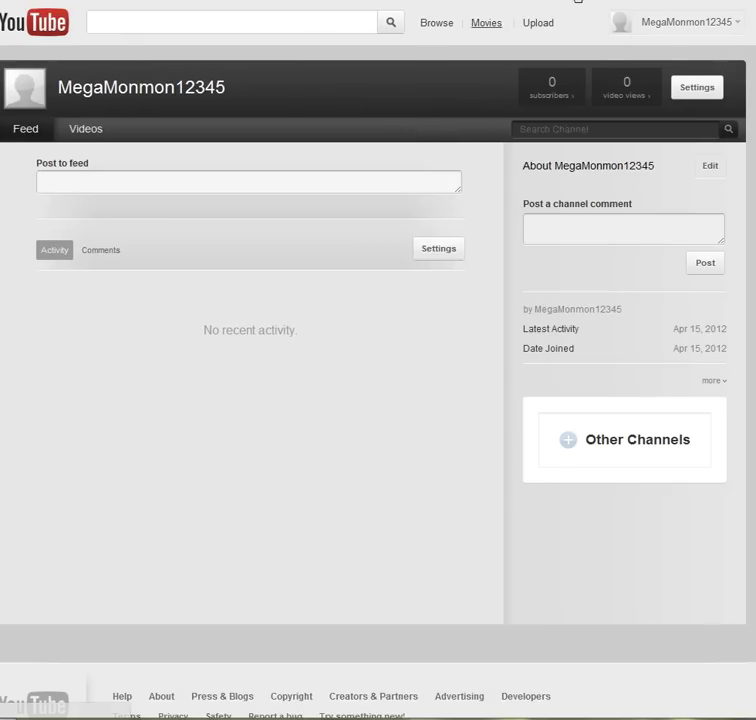
left_click(656, 24)
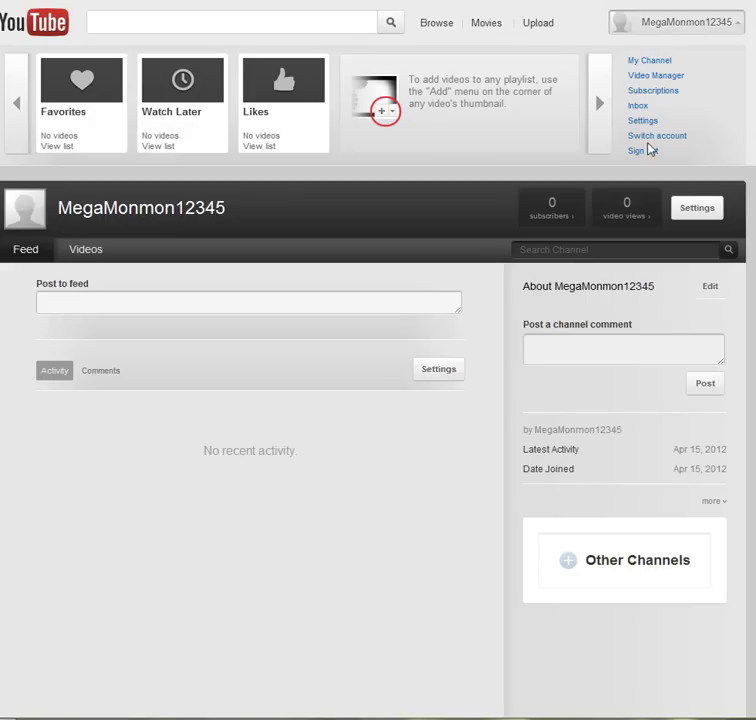
left_click(641, 122)
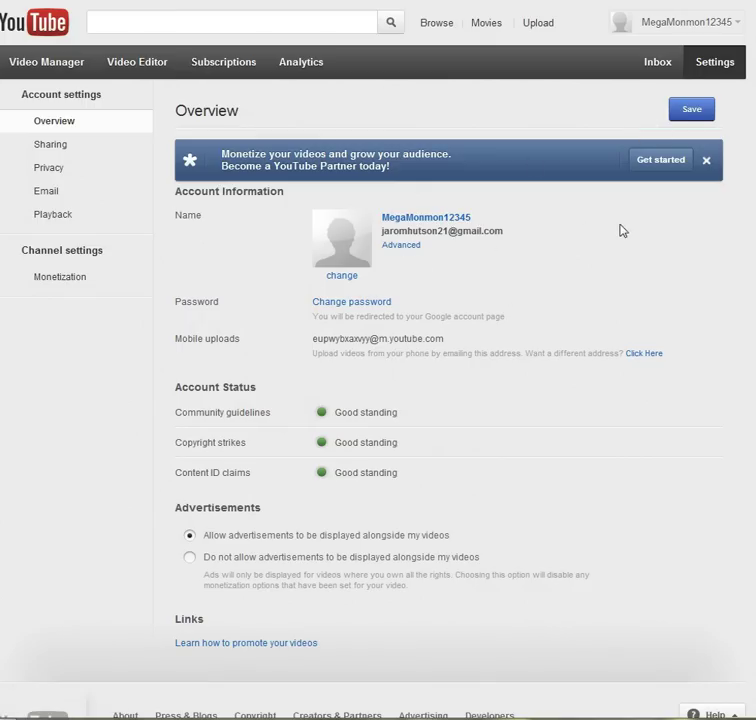
left_click(406, 247)
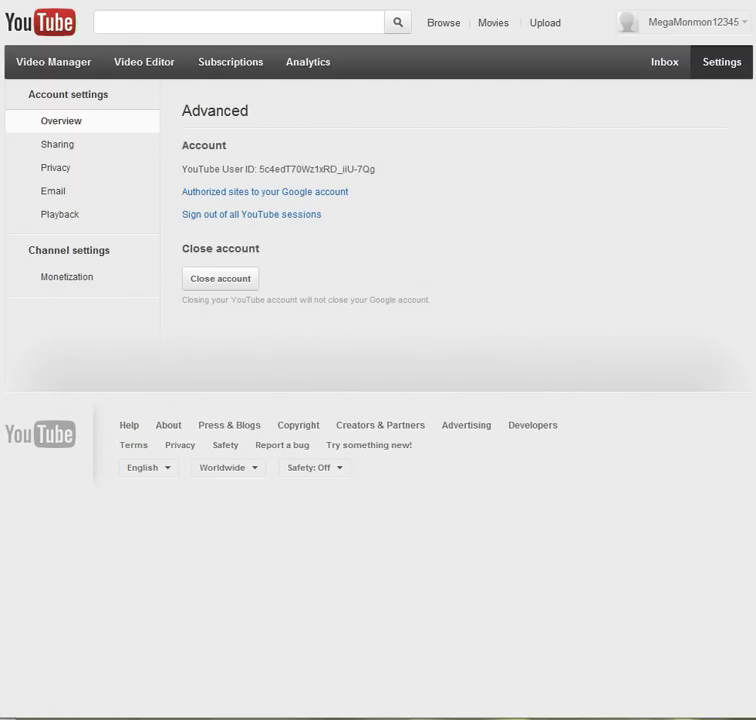
key("alt+Left")
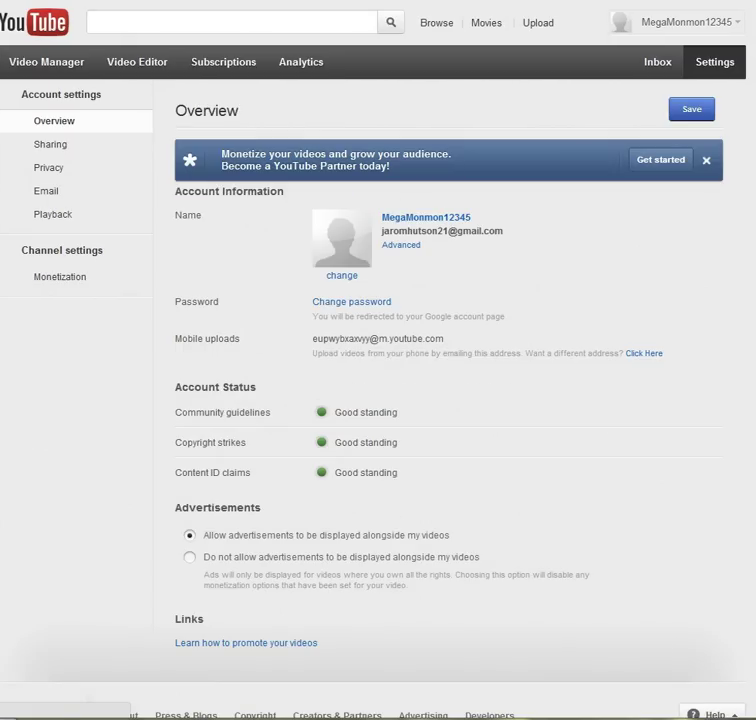